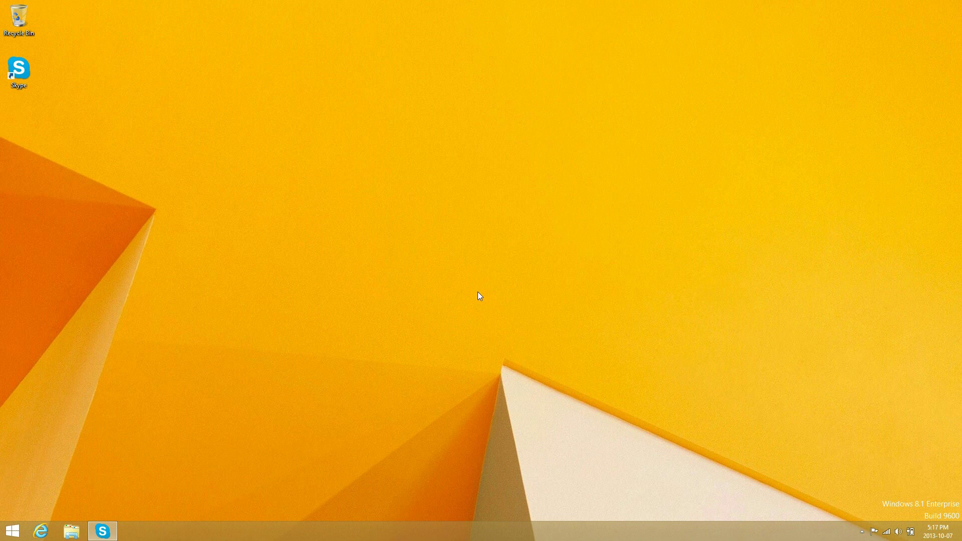
- Open PC info from the Settings charm, then go to the Windows activation page
key(super+c)
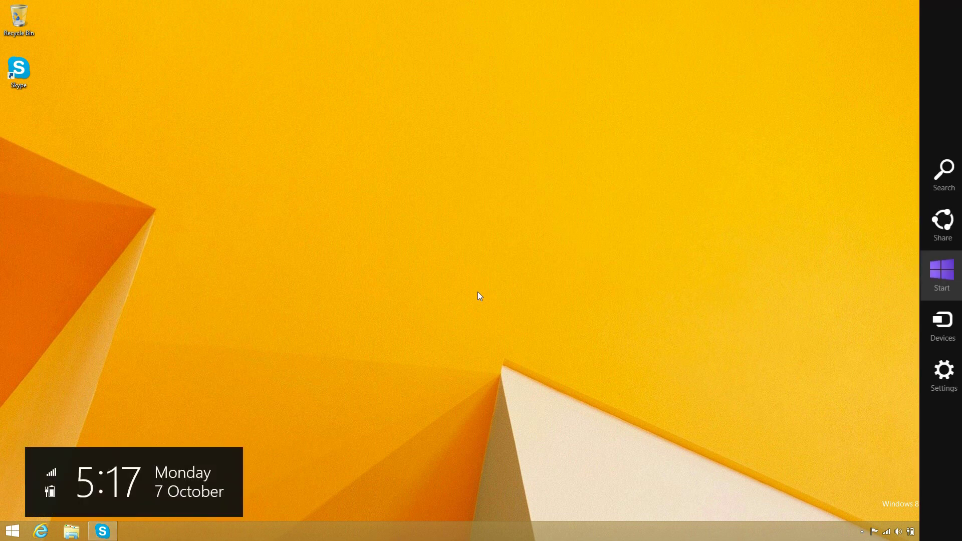
key(super+i)
key(Down)
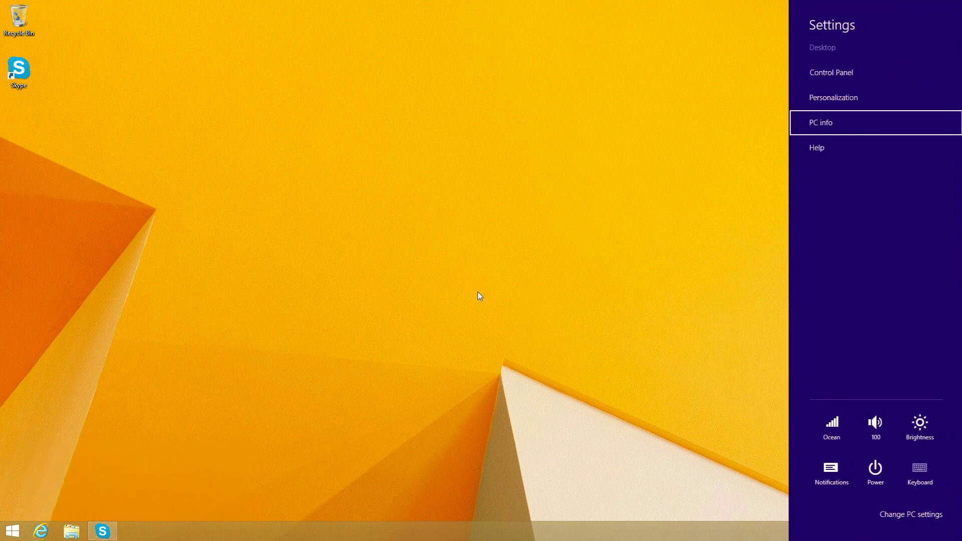
key(Return)
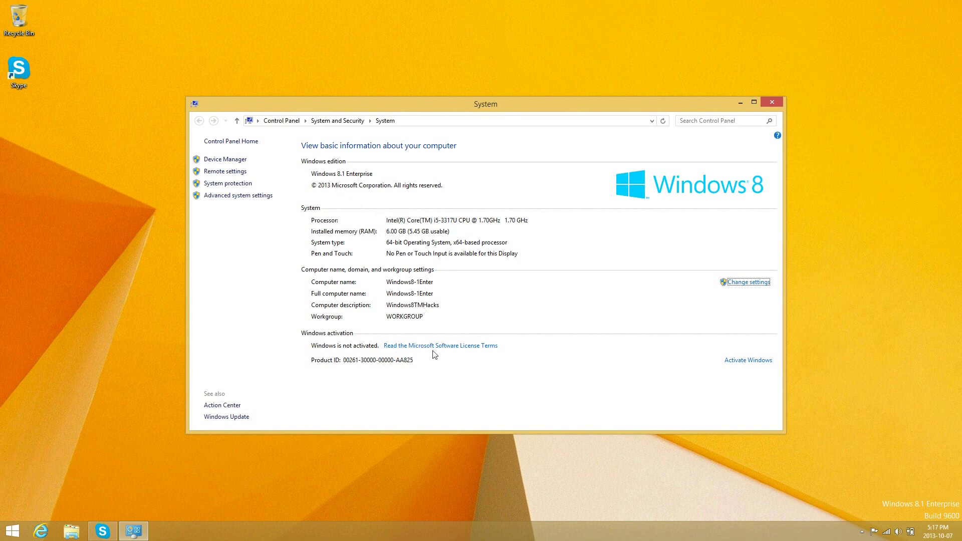
click(750, 361)
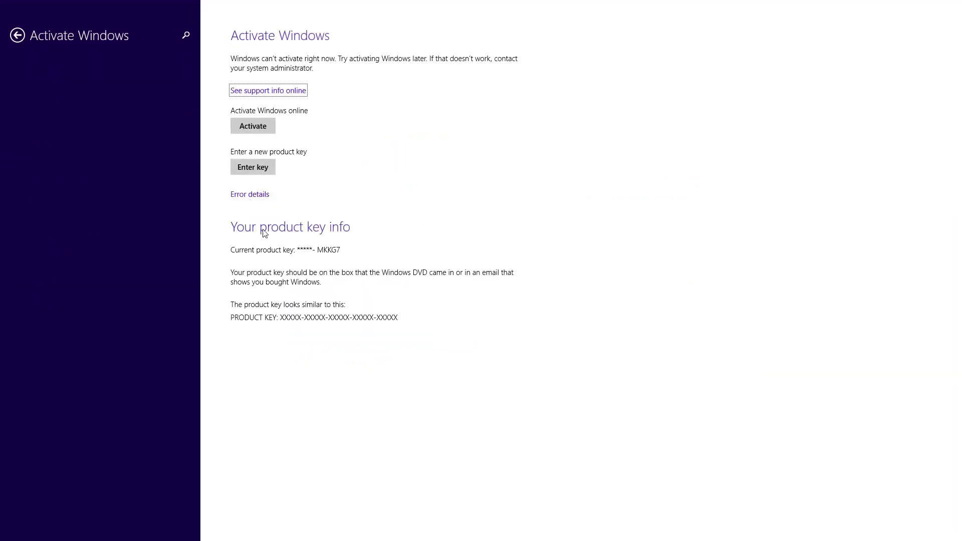
- Attempt online activation, which fails with a 'try again later' error
click(266, 130)
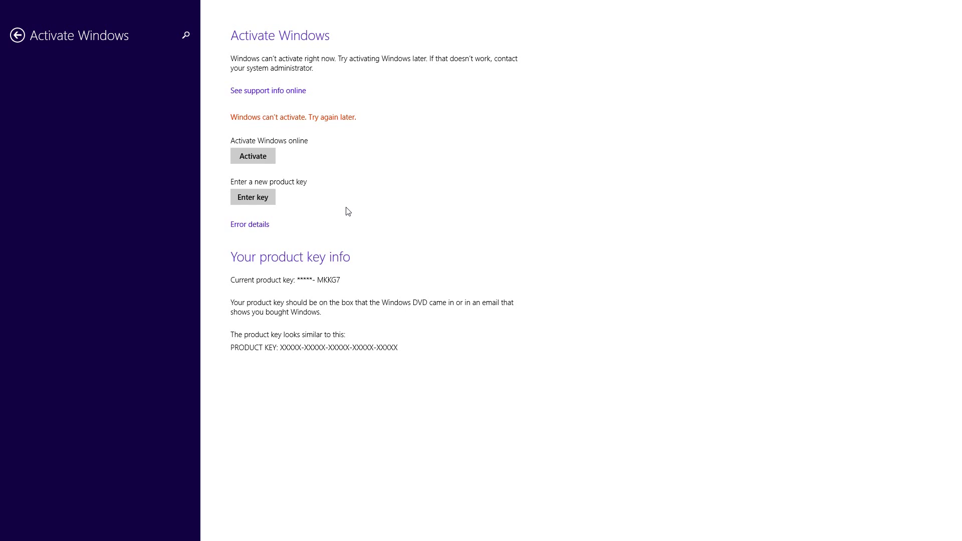
click(272, 204)
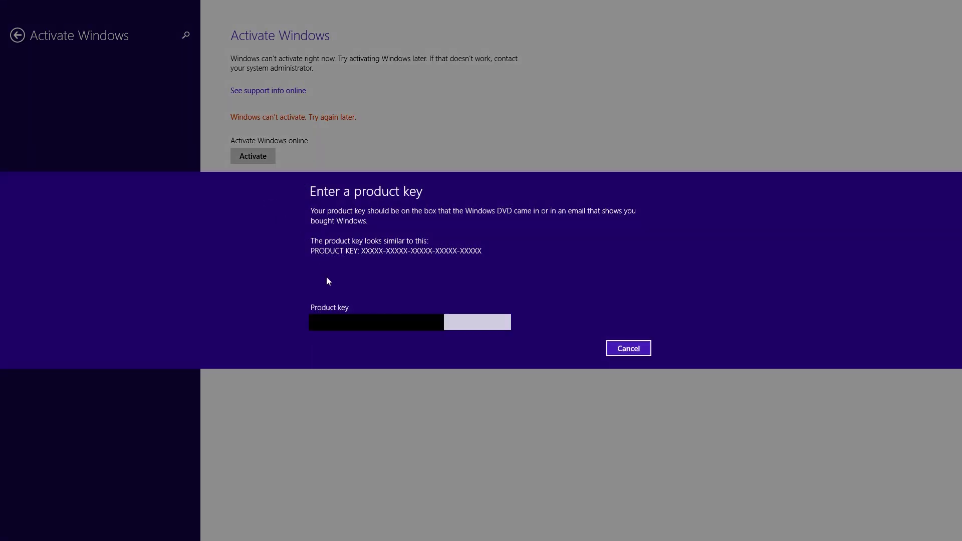
click(409, 331)
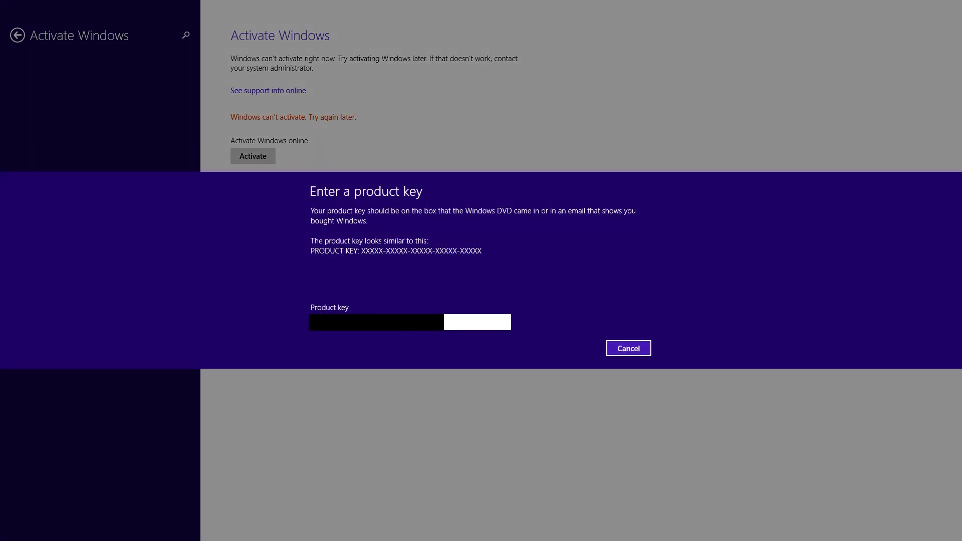
text(Q)
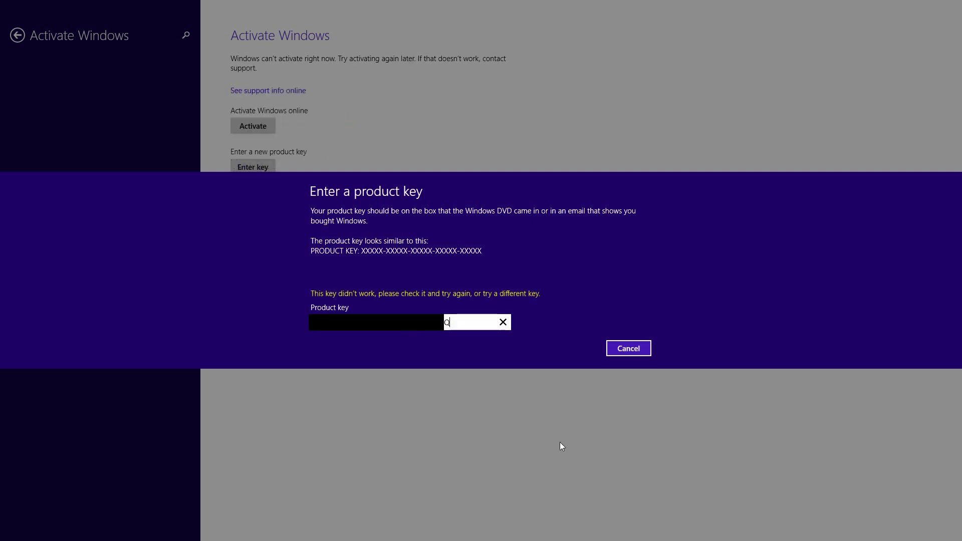
click(634, 351)
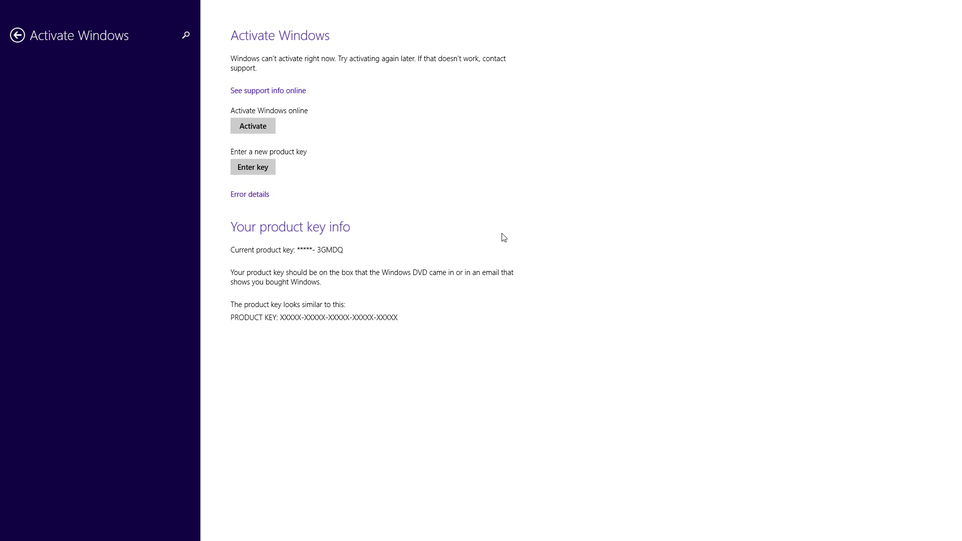
key(alt+Tab)
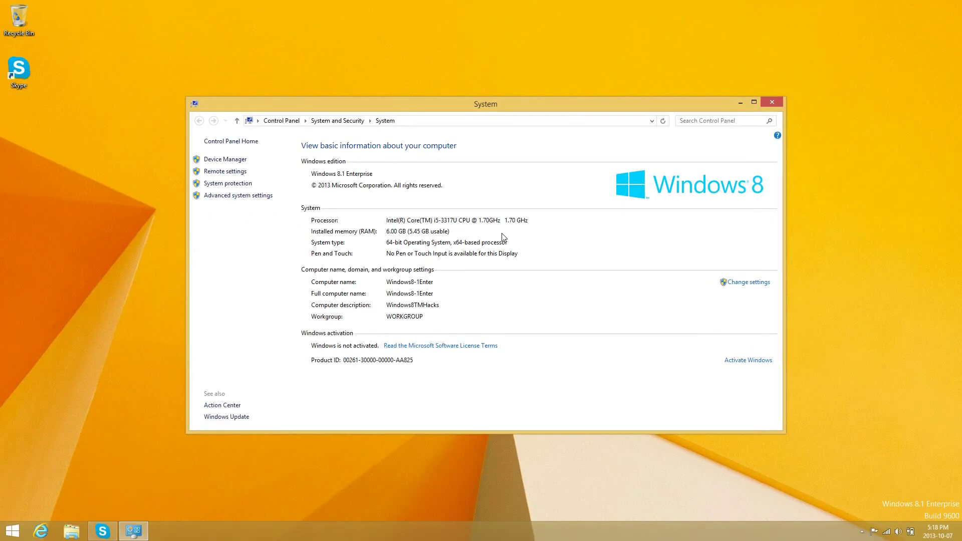
- Run slui 4 and pick United Kingdom to get the installation ID, then show all apps
key(super+r)
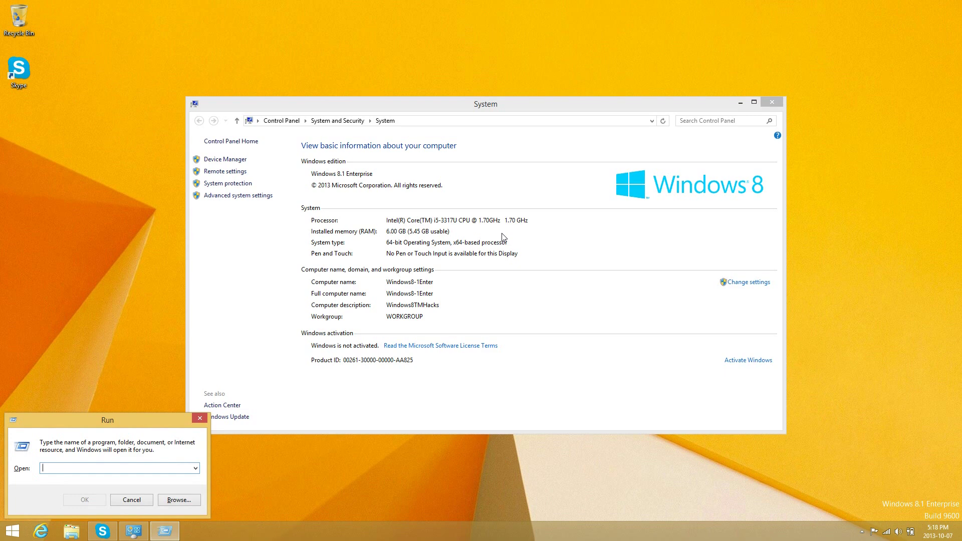
text(slui )
text(4)
key(Return)
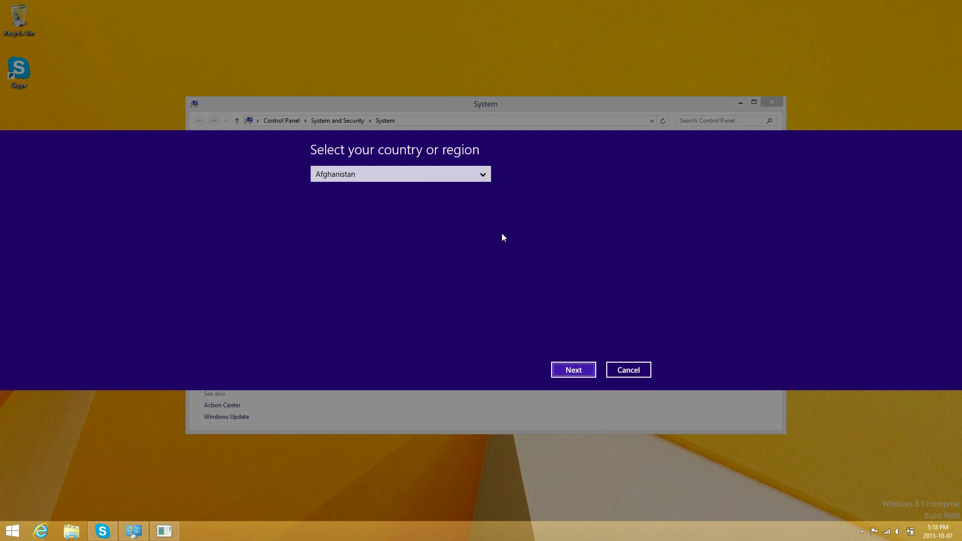
key(Tab)
key(Tab)
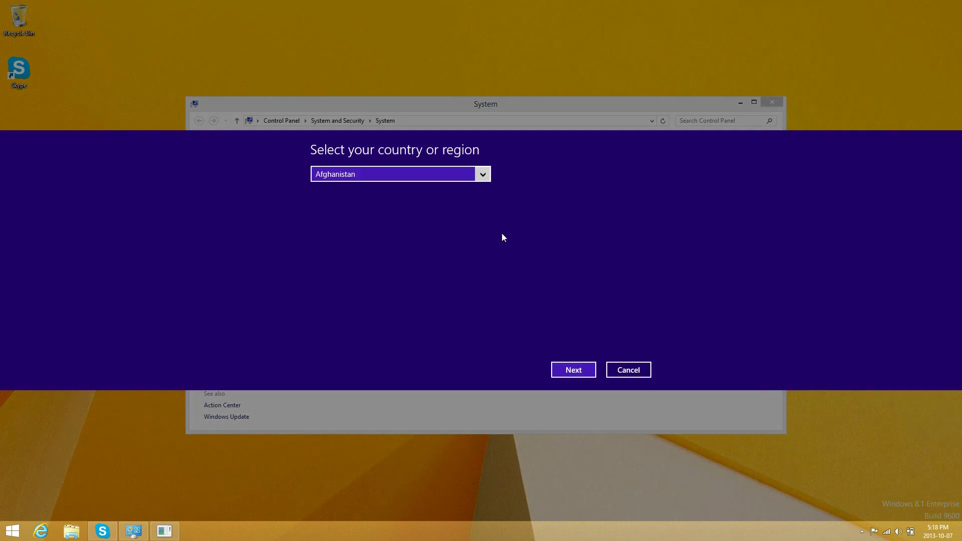
key(u)
key(u)
key(u)
key(u)
key(u)
key(u)
click(580, 373)
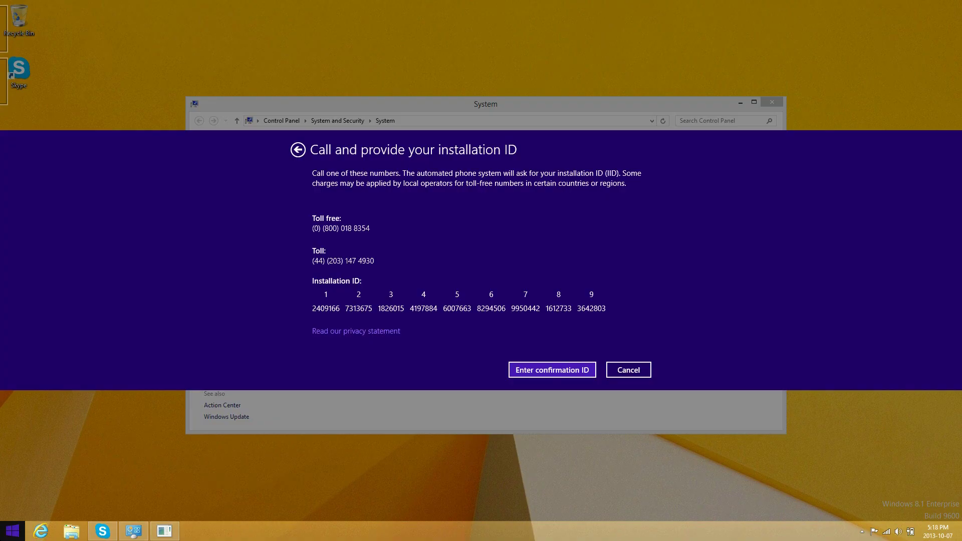
click(12, 531)
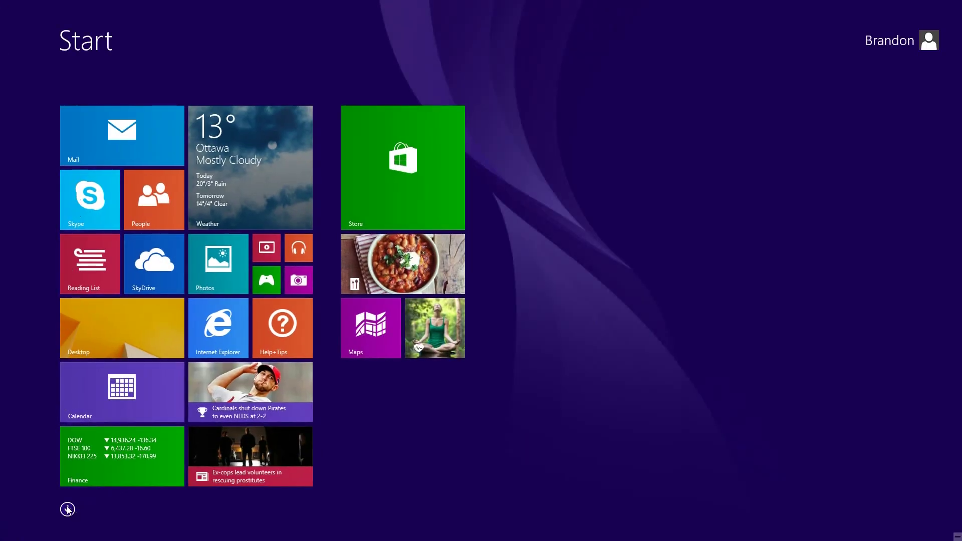
click(69, 509)
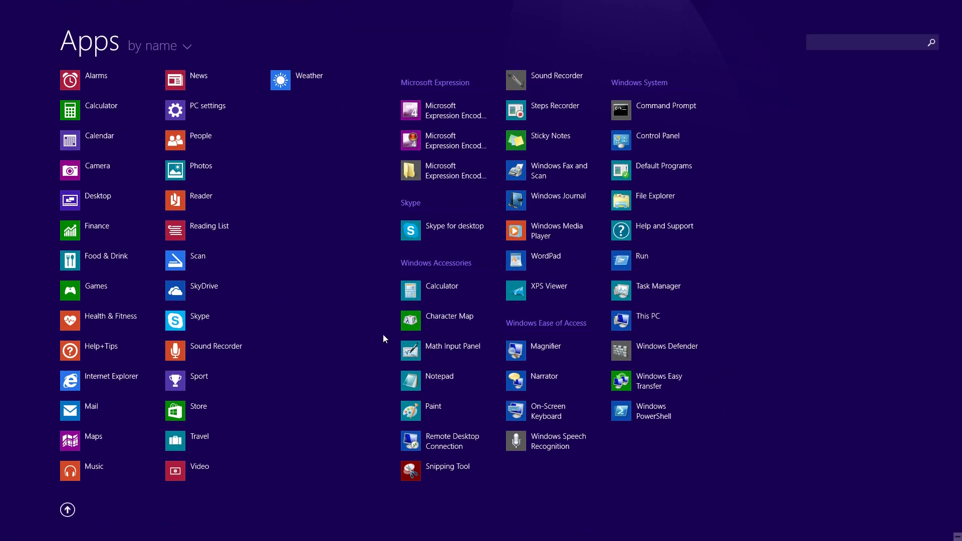
- Call the MS contact's mobile number in Skype, mute the microphone and show the dial pad
click(422, 230)
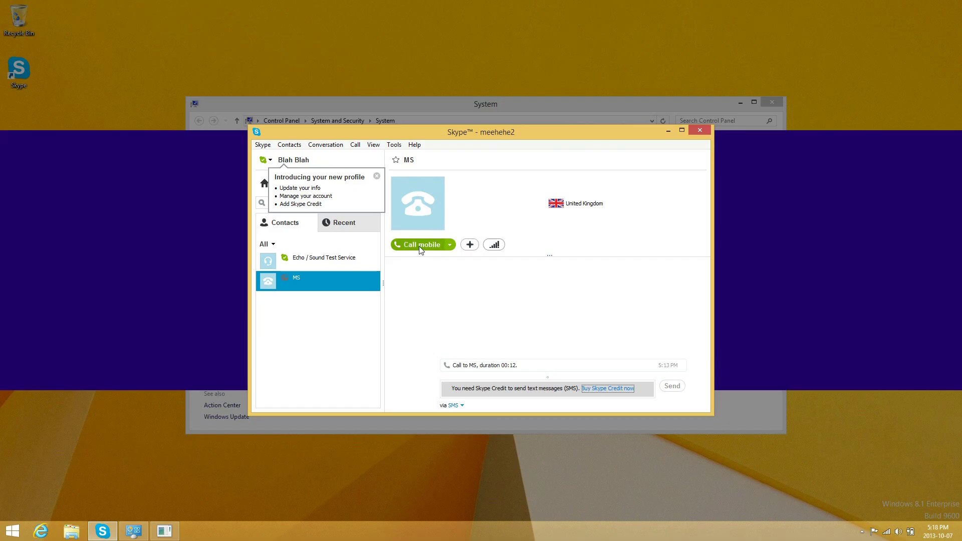
click(421, 246)
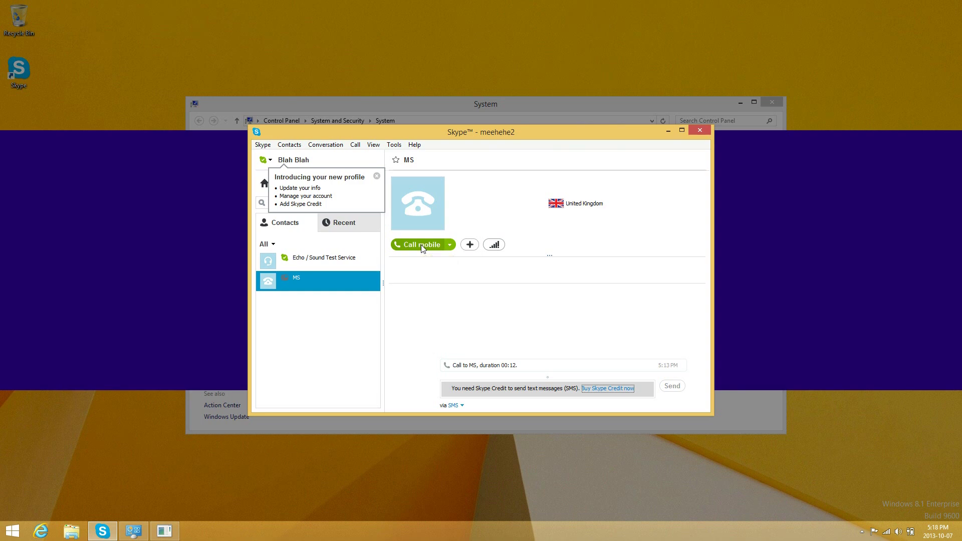
click(427, 311)
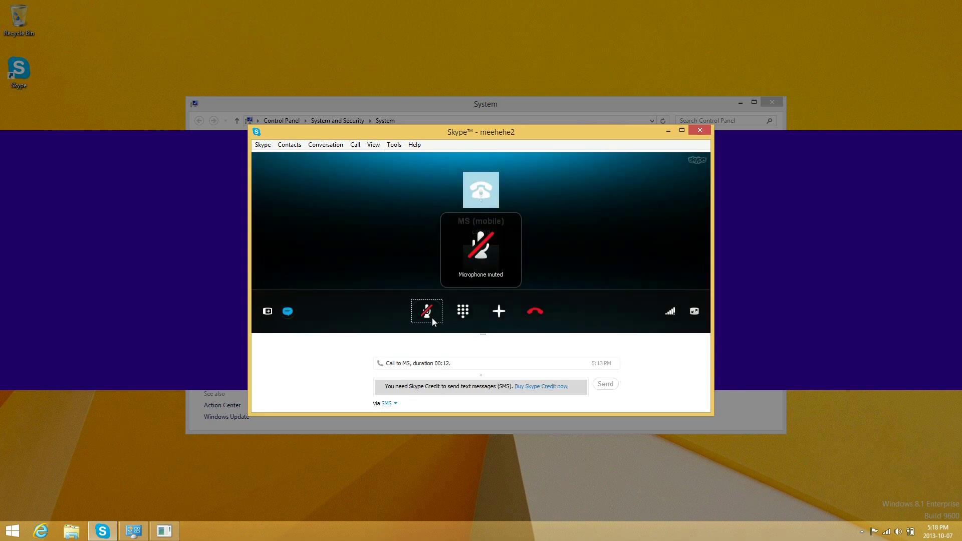
click(462, 311)
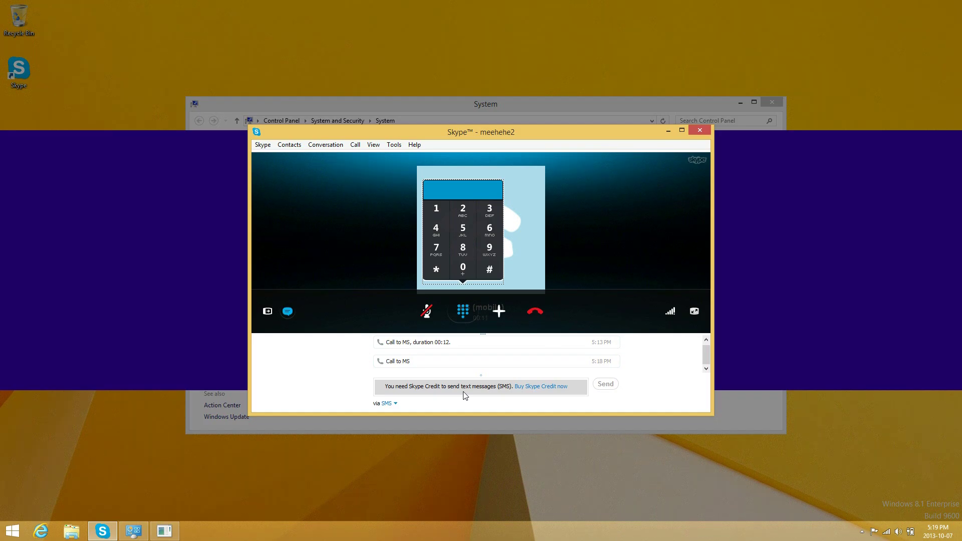
- Dial 1, move Skype beside the installation ID, and key in all the ID digits
click(436, 210)
drag(400, 131, 776, 137)
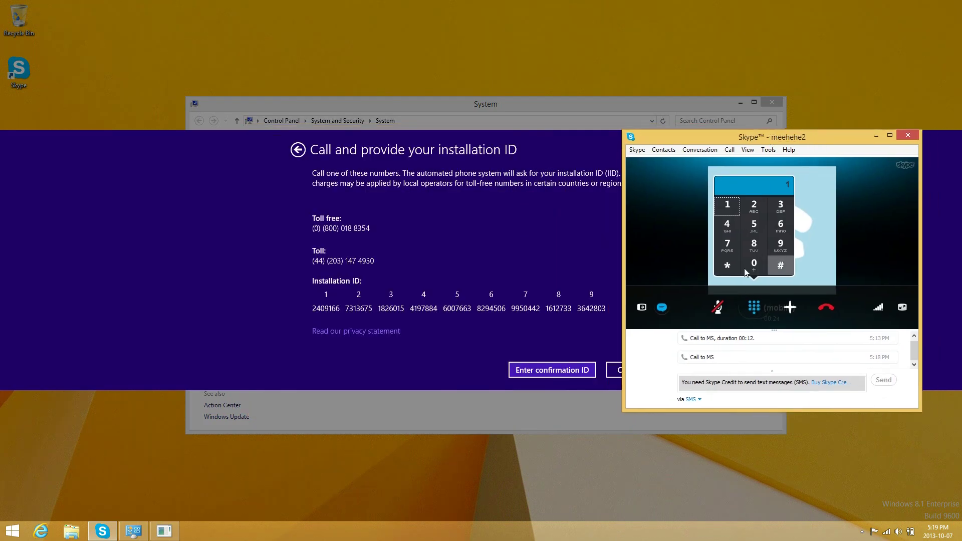
click(754, 307)
click(755, 307)
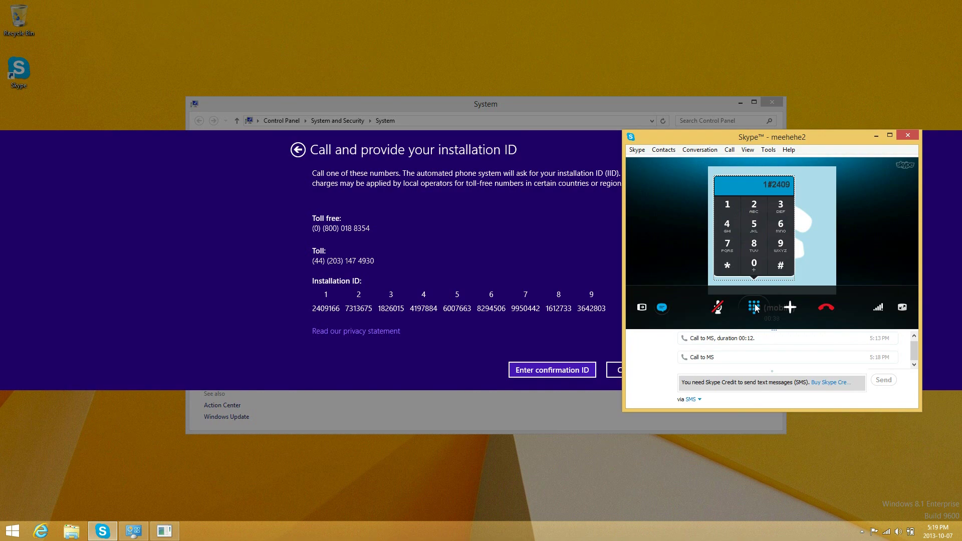
text(1)
click(573, 369)
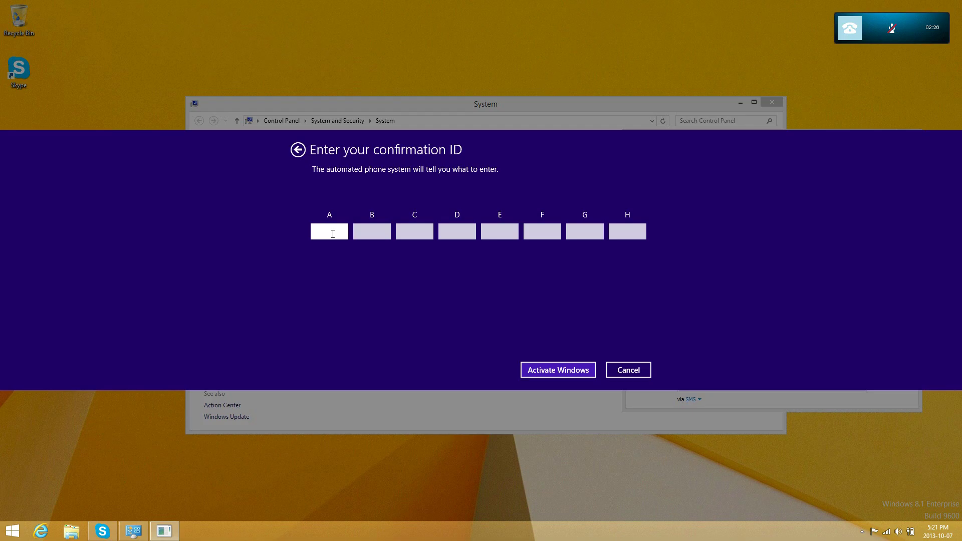
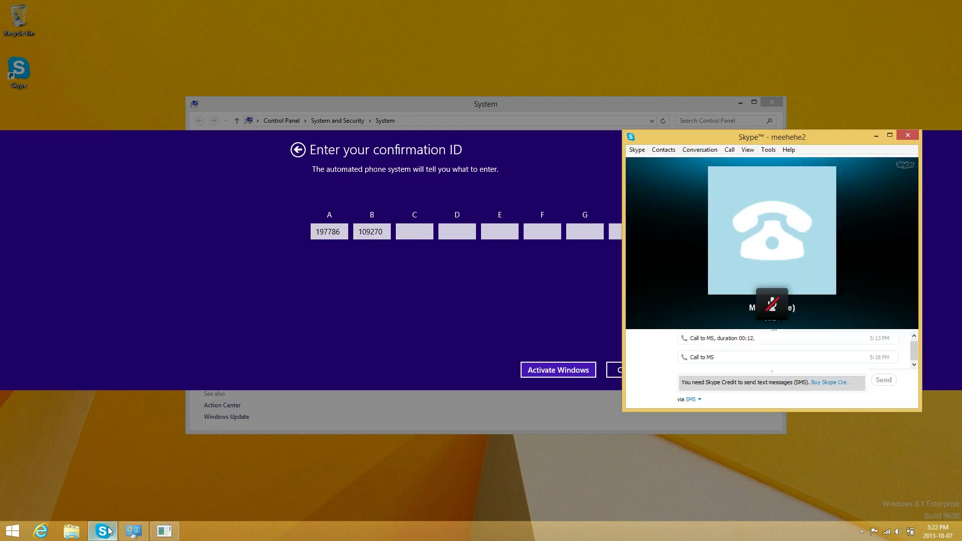
click(754, 307)
click(612, 228)
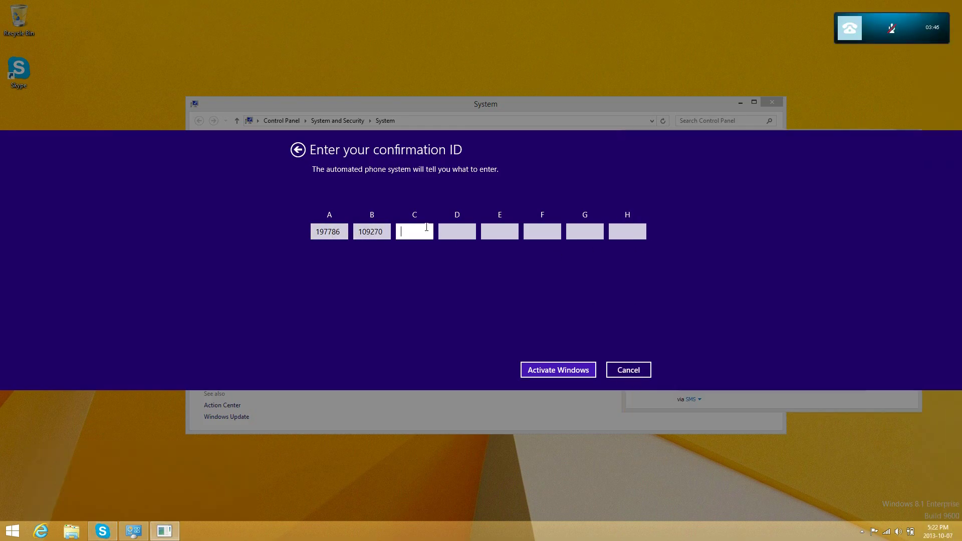
click(755, 298)
click(612, 227)
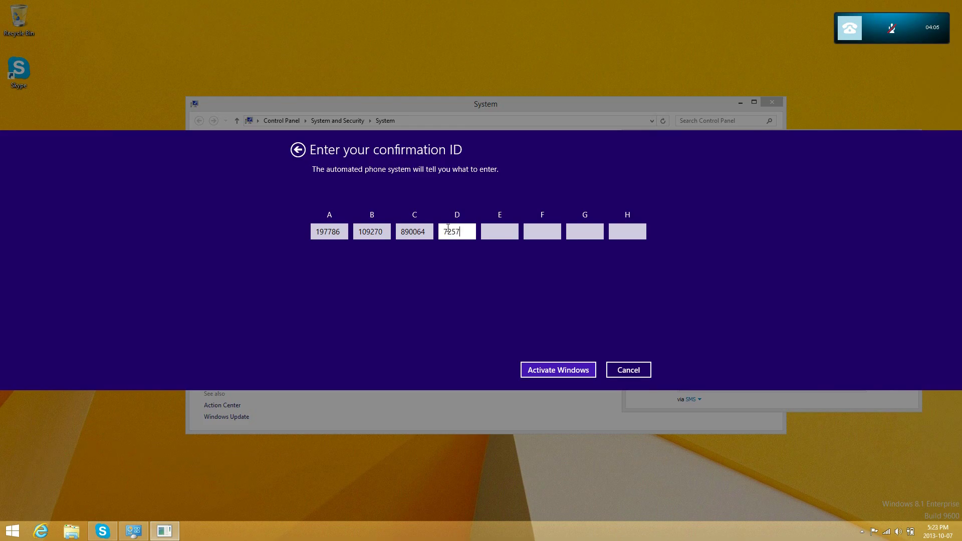
click(490, 230)
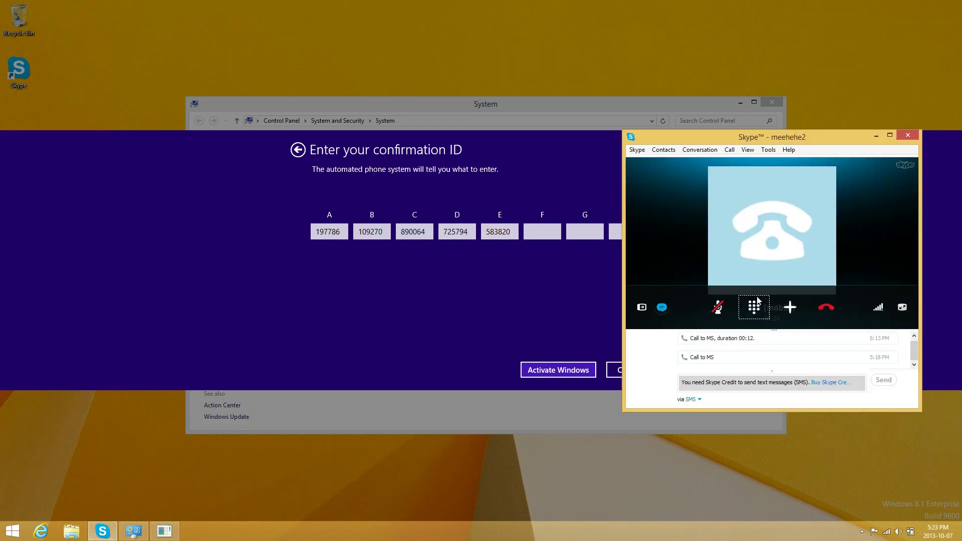
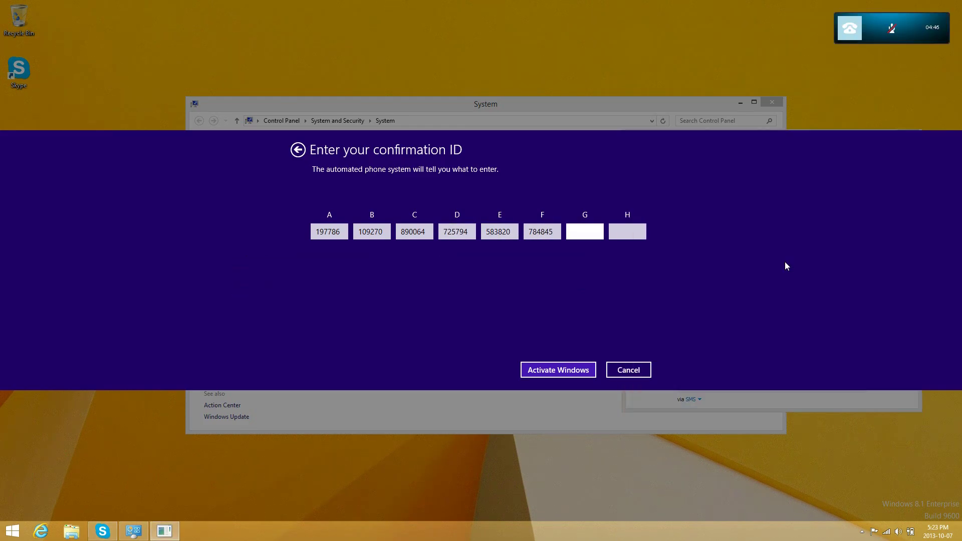
click(753, 307)
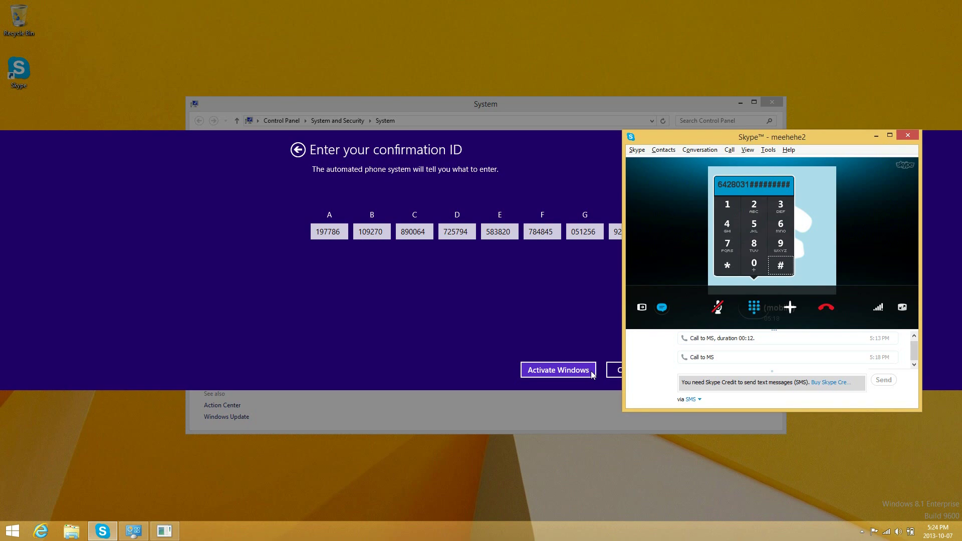
click(591, 371)
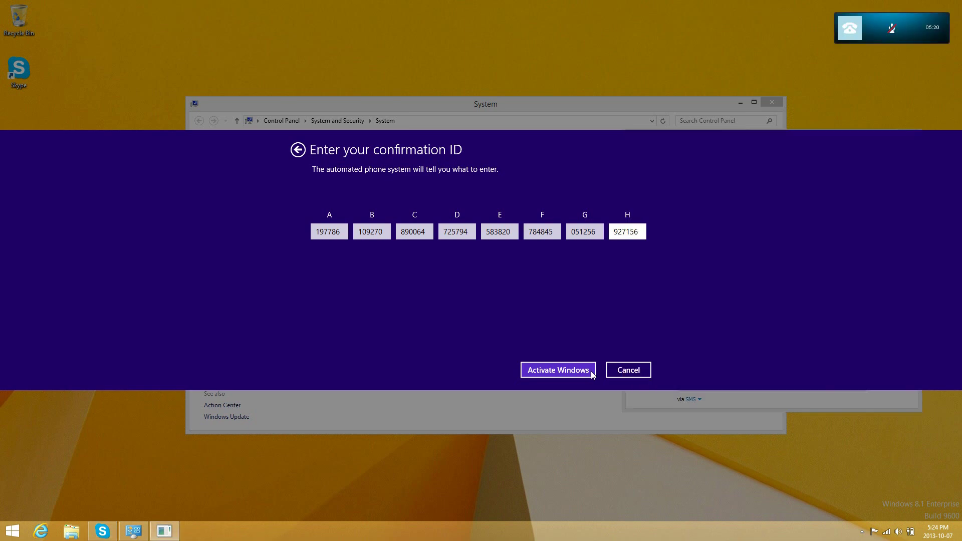
click(591, 371)
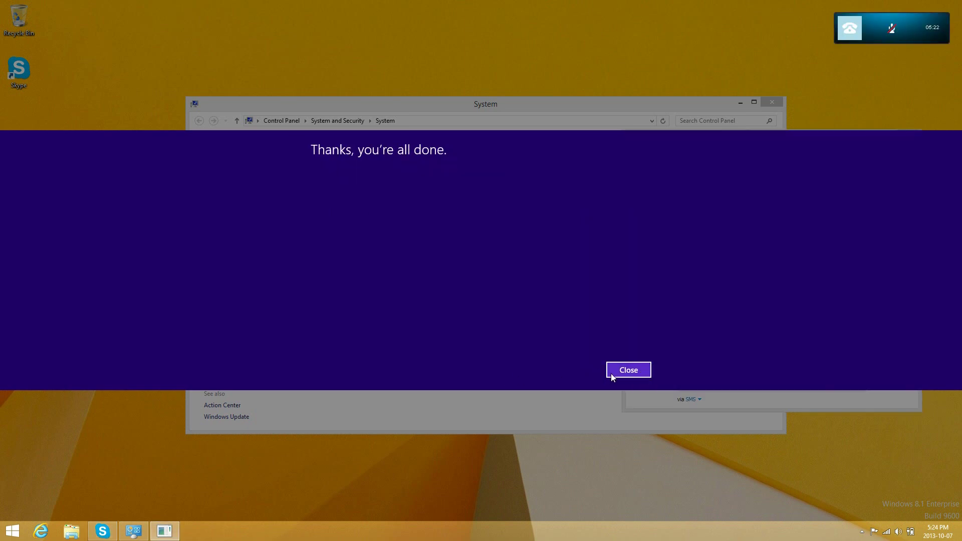
click(612, 371)
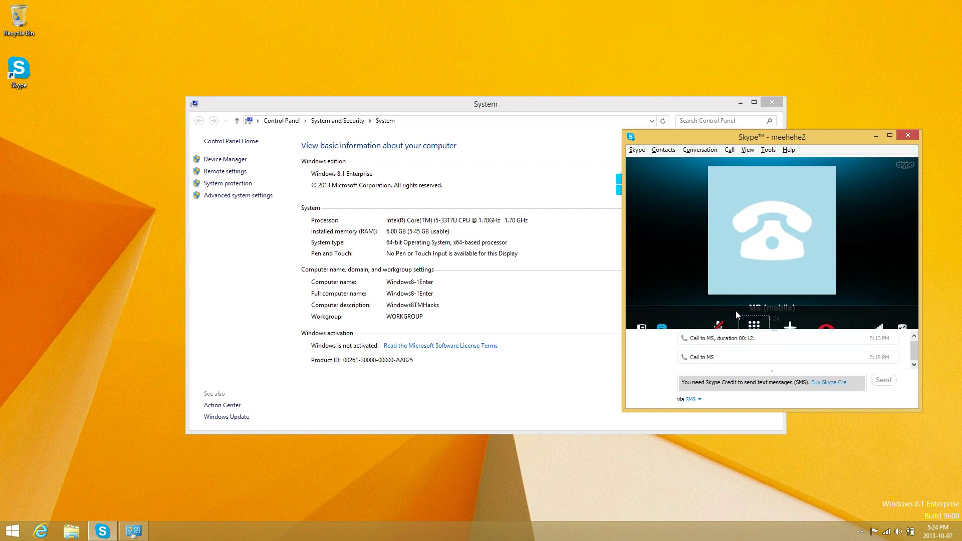
- Hang up the call, close Skype, and refresh the activation status in System
click(790, 307)
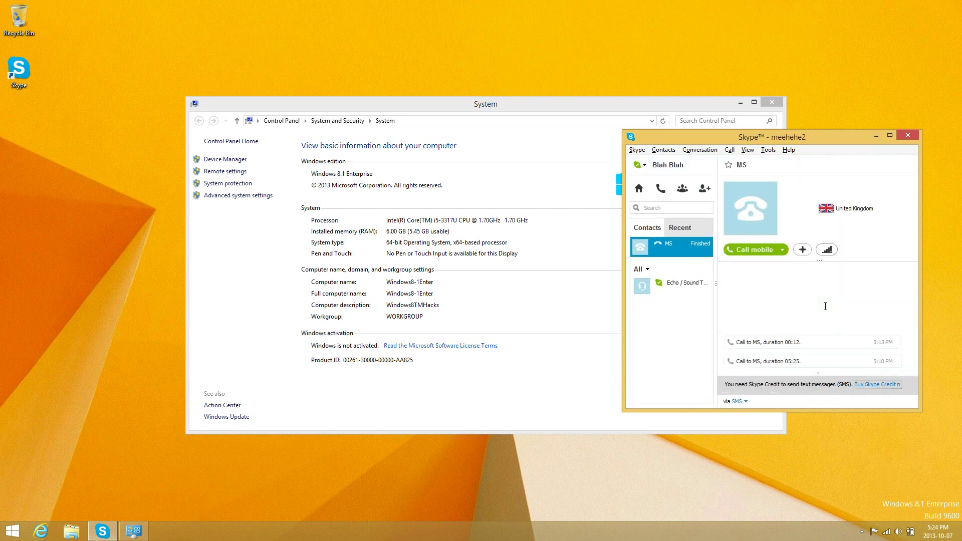
click(910, 133)
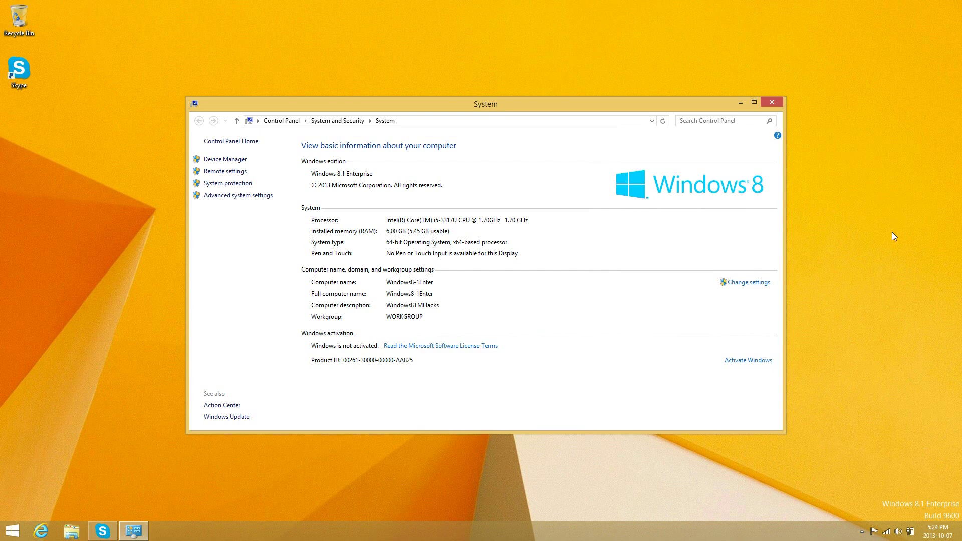
right_click(843, 459)
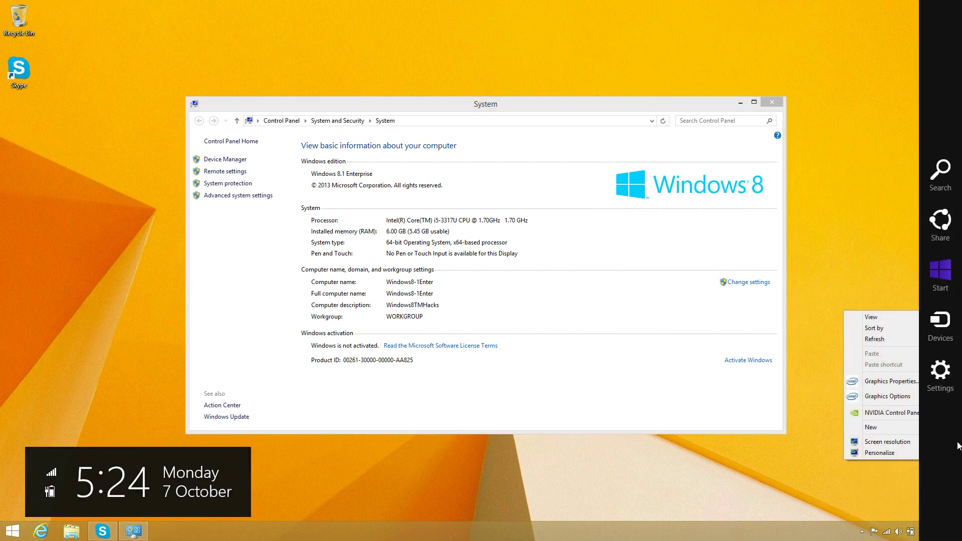
click(765, 131)
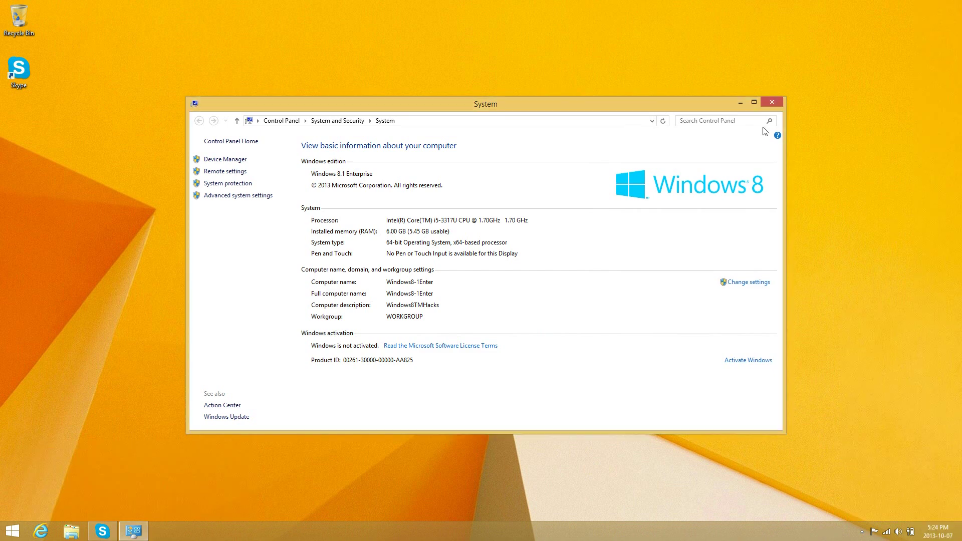
click(661, 123)
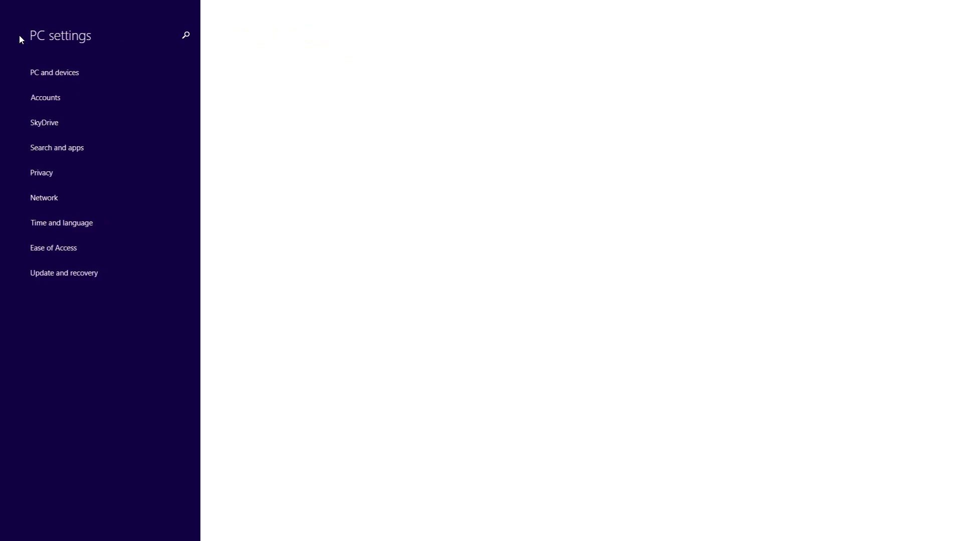
- Choose the flame-feather background pattern in the Start screen personalization options
click(316, 132)
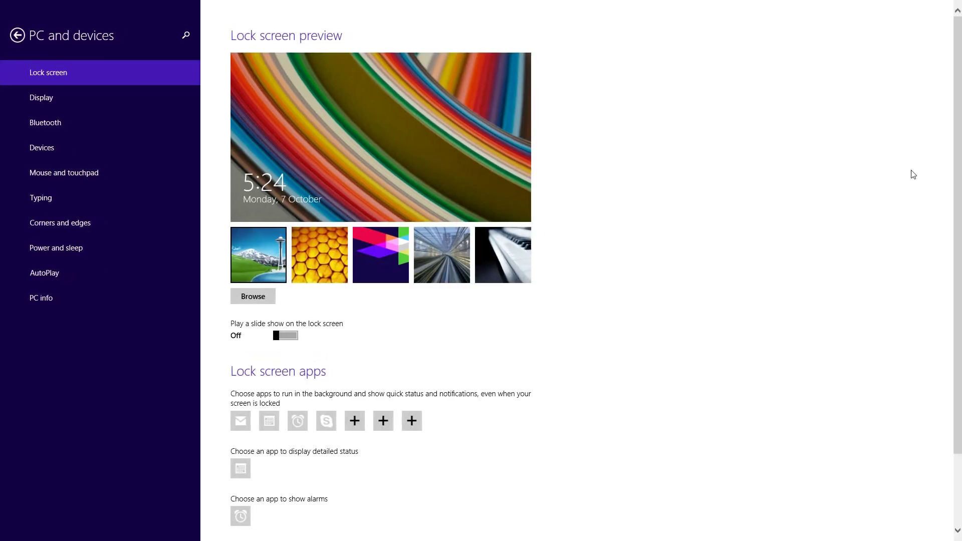
key(super)
click(952, 385)
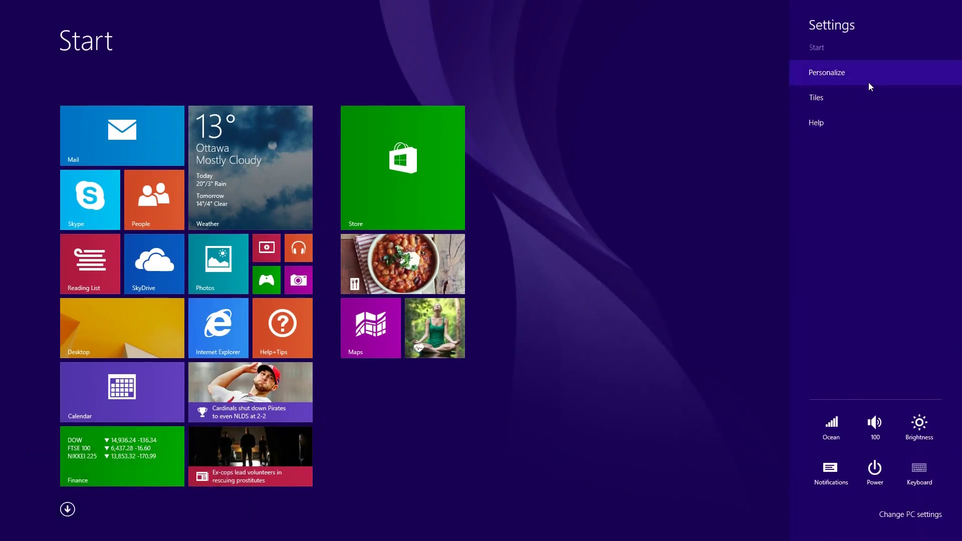
click(870, 83)
click(912, 105)
click(876, 97)
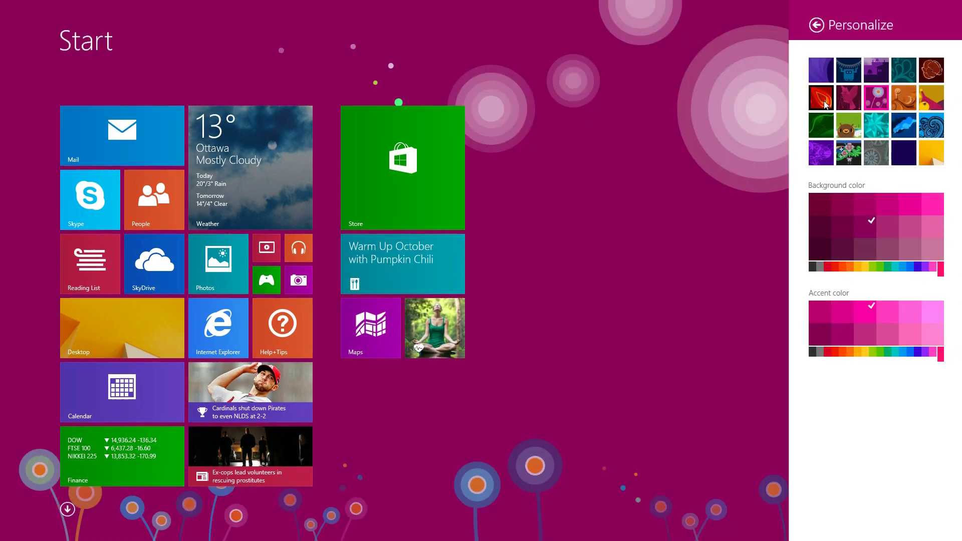
click(821, 97)
- Set a near-black background colour and a blue accent colour, then go to the desktop
click(813, 268)
click(820, 352)
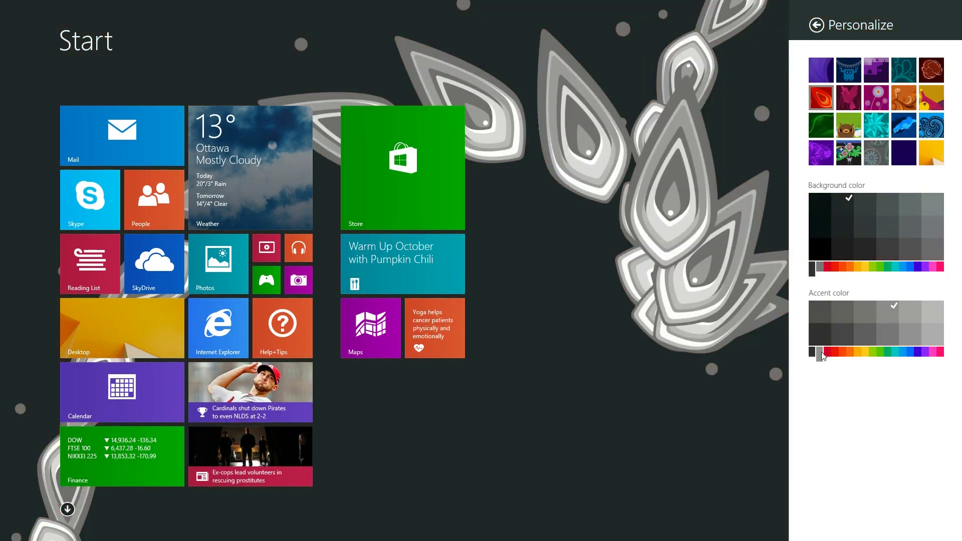
drag(913, 352, 903, 356)
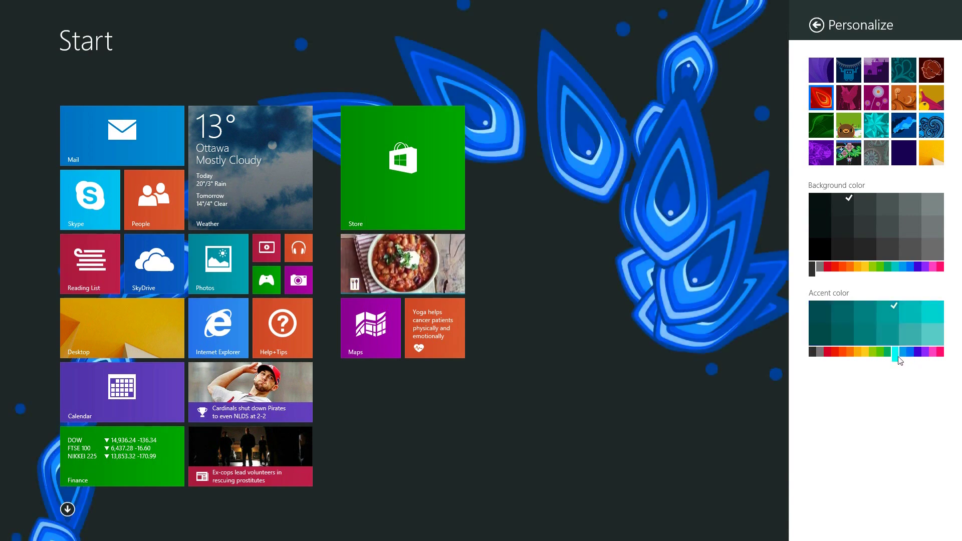
drag(905, 355, 895, 353)
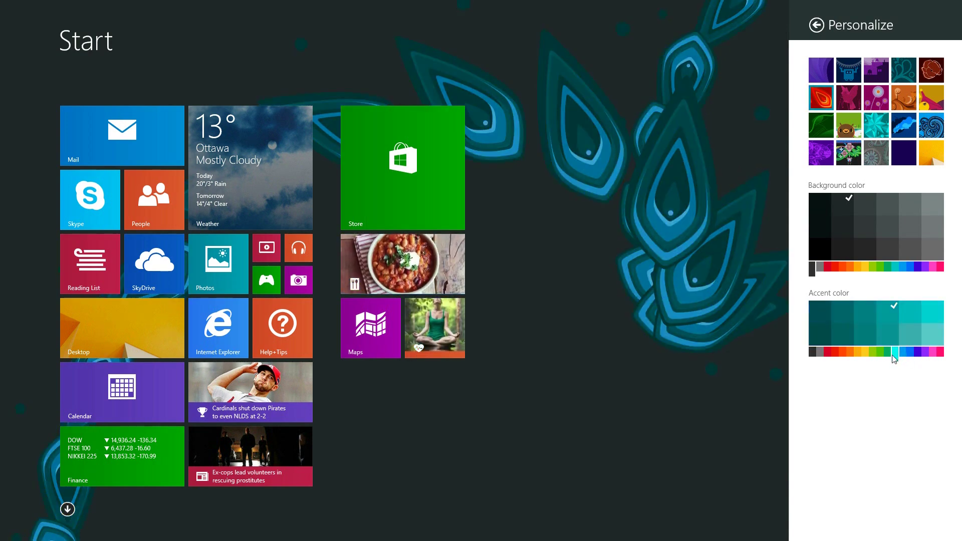
click(843, 249)
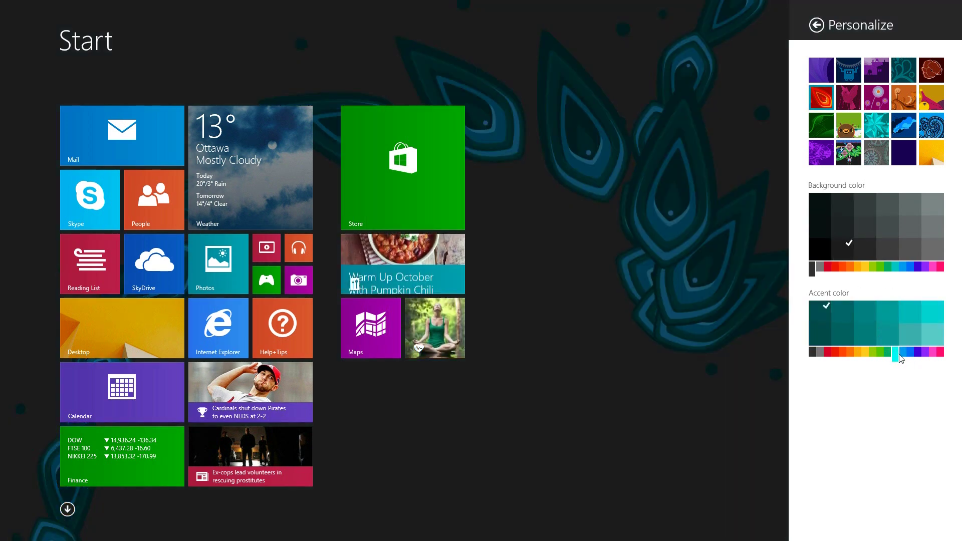
drag(894, 353, 915, 351)
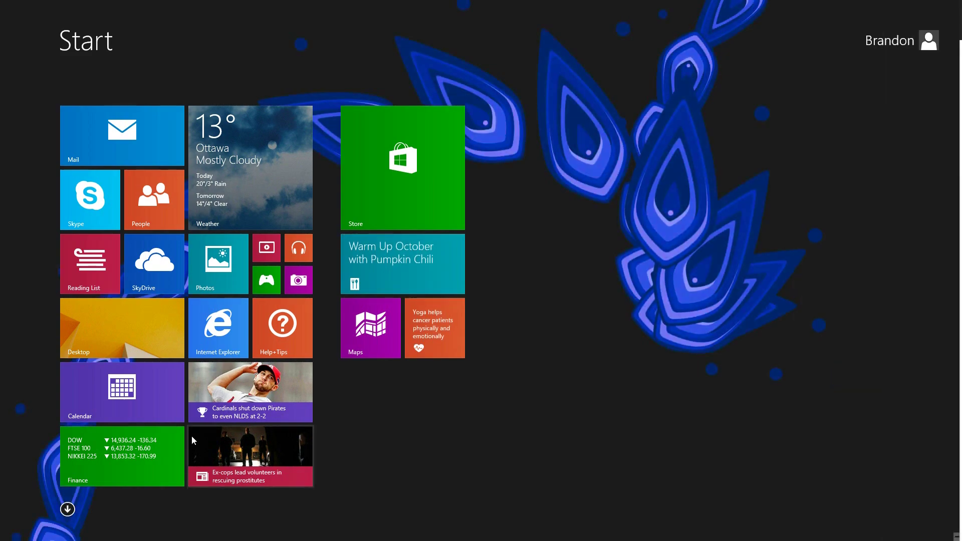
click(157, 339)
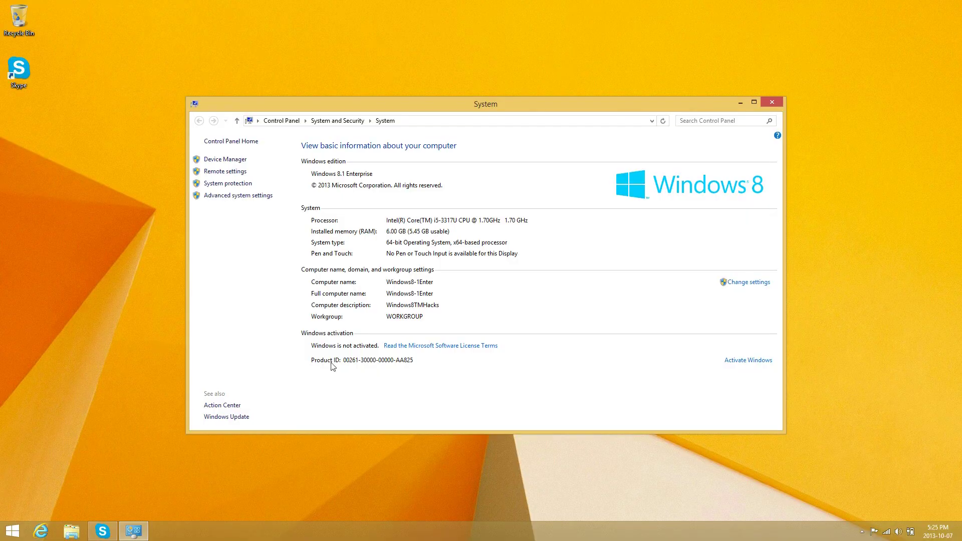